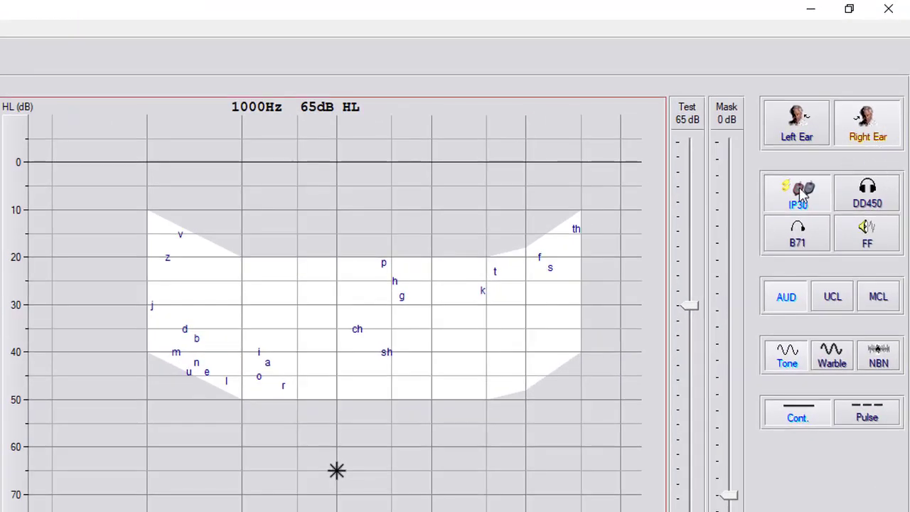
Select AUD threshold audiometry for the right ear, with a continuous tone at 1000 Hz, 65 dB HL.
{"action": "left_click", "coordinate": [791, 299]}
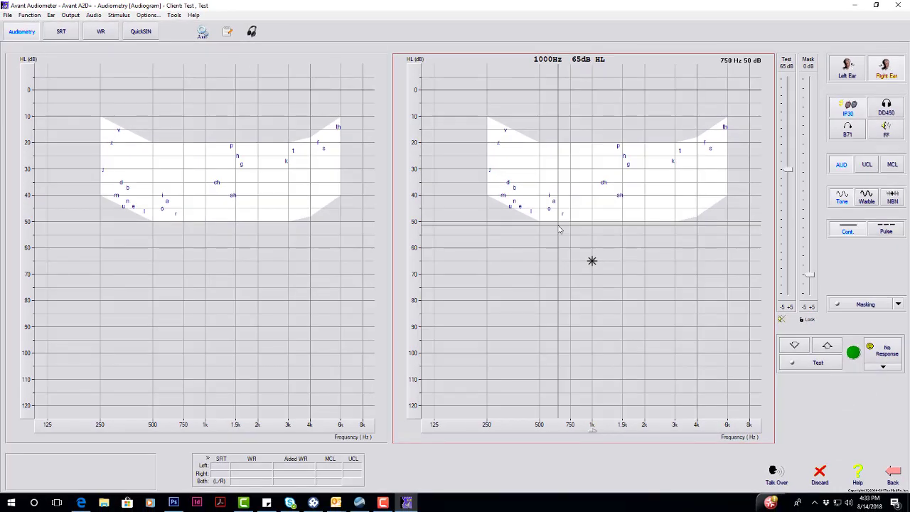
Nudge the level and frequency, settle on 1000 Hz, and present the tone to the right ear.
{"action": "key", "text": "Down"}
{"action": "key", "text": "Up"}
{"action": "key", "text": "Up"}
{"action": "key", "text": "Up"}
{"action": "key", "text": "Up"}
{"action": "key", "text": "Up"}
{"action": "key", "text": "Up"}
{"action": "key", "text": "Up"}
{"action": "key", "text": "Up"}
{"action": "key", "text": "Up"}
{"action": "key", "text": "Up"}
{"action": "key", "text": "Up"}
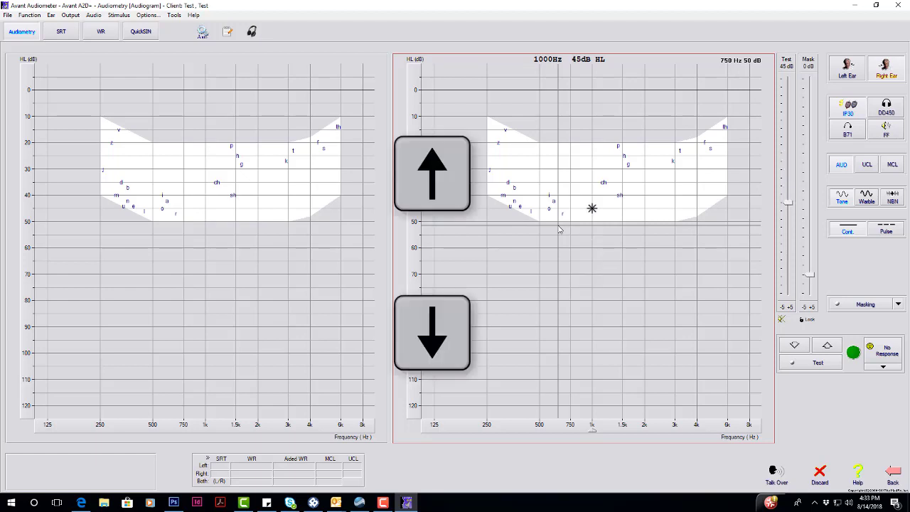
{"action": "key", "text": "Left"}
{"action": "key", "text": "Left"}
{"action": "key", "text": "Left"}
{"action": "key", "text": "Right"}
{"action": "key", "text": "Right"}
{"action": "key", "text": "Right"}
{"action": "key", "text": "Right"}
{"action": "key", "text": "Right"}
{"action": "key", "text": "Left"}
{"action": "key", "text": "space"}
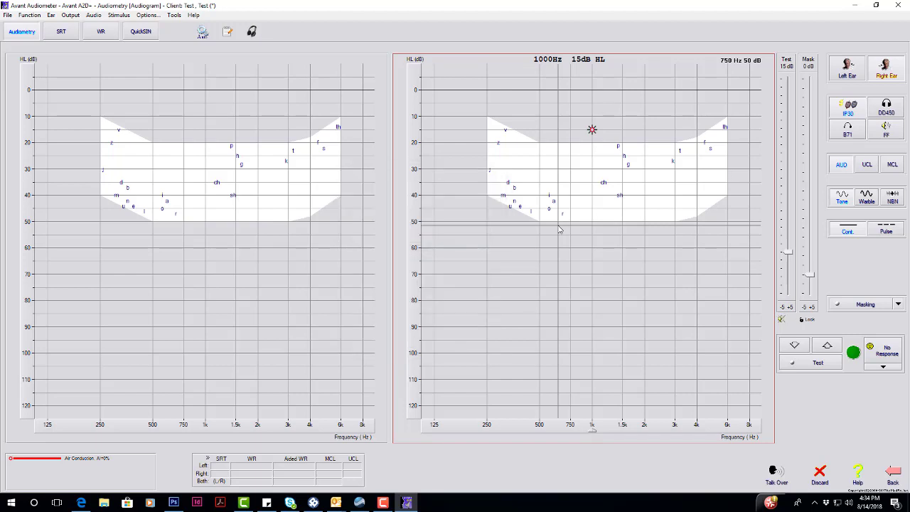
Store responses at 1000 Hz, first at 35 dB HL, then at 30 dB HL.
{"action": "key", "text": "Down"}
{"action": "key", "text": "Down"}
{"action": "key", "text": "Up"}
{"action": "key", "text": "Up"}
{"action": "key", "text": "Up"}
{"action": "key", "text": "Up"}
{"action": "key", "text": "Up"}
{"action": "key", "text": "Up"}
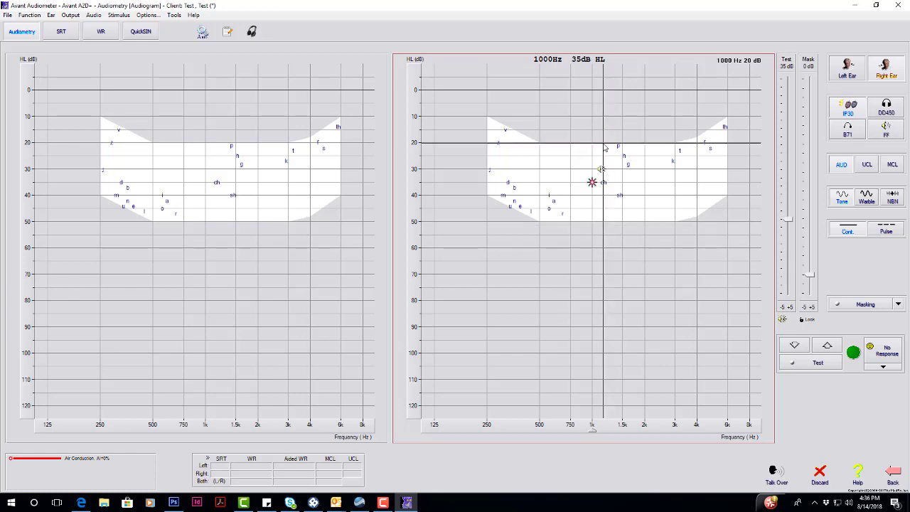
{"action": "key", "text": "Return"}
{"action": "key", "text": "Up"}
{"action": "key", "text": "Return"}
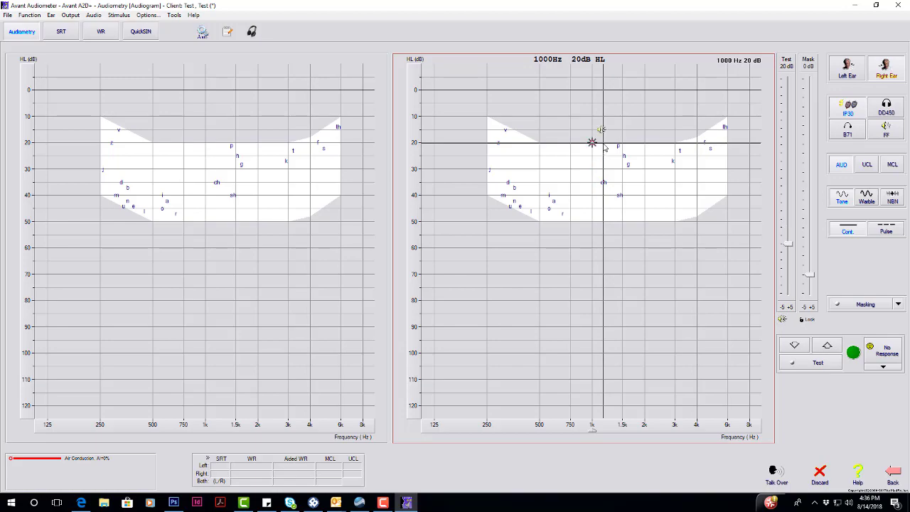
Retest 1000 Hz from 20 dB back up to 30 dB HL, then advance to 1500 Hz.
{"action": "key", "text": "space"}
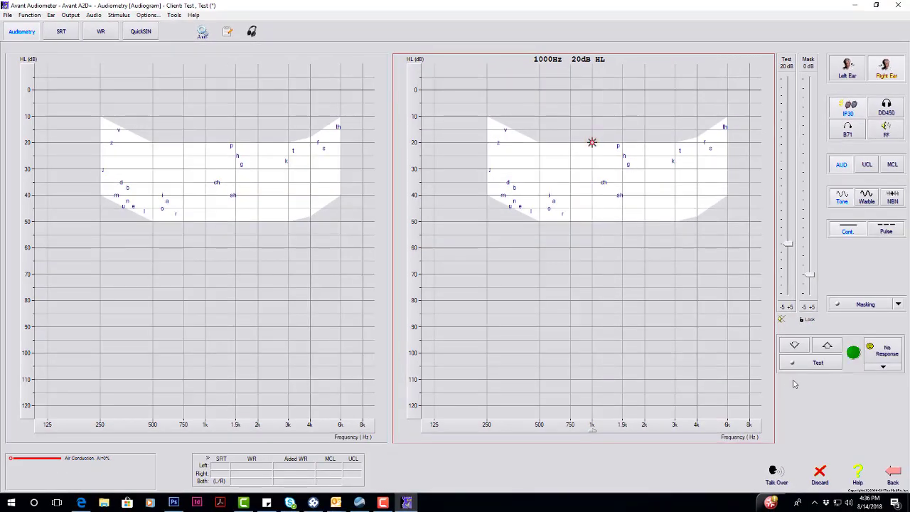
{"action": "left_click", "coordinate": [854, 351]}
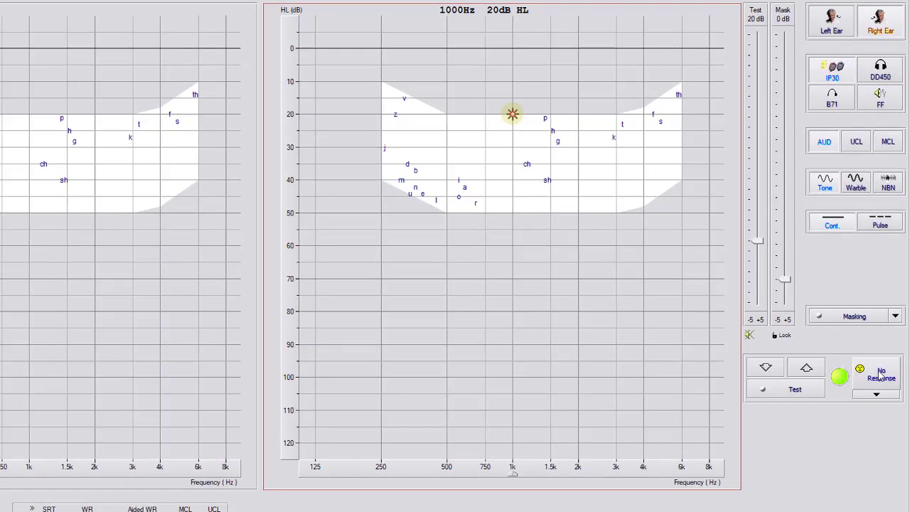
{"action": "left_click", "coordinate": [882, 376]}
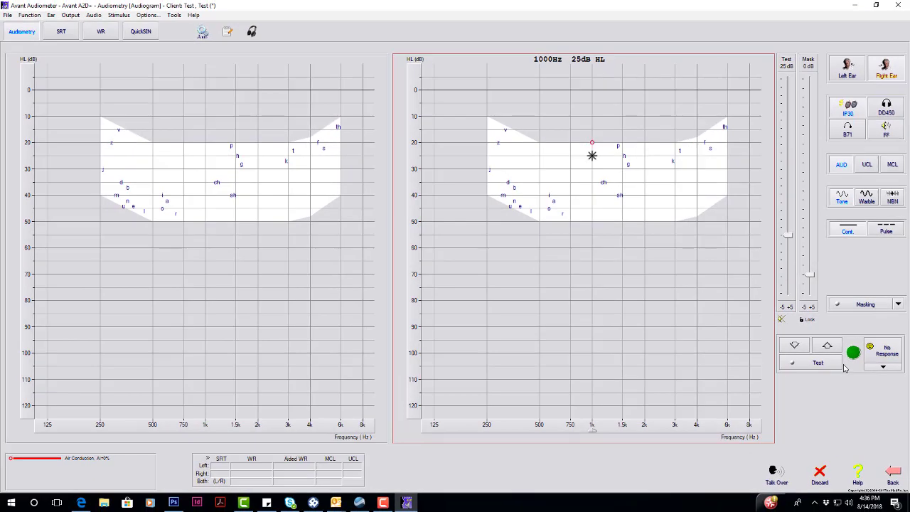
{"action": "key", "text": "space"}
{"action": "key", "text": "Down"}
{"action": "key", "text": "space"}
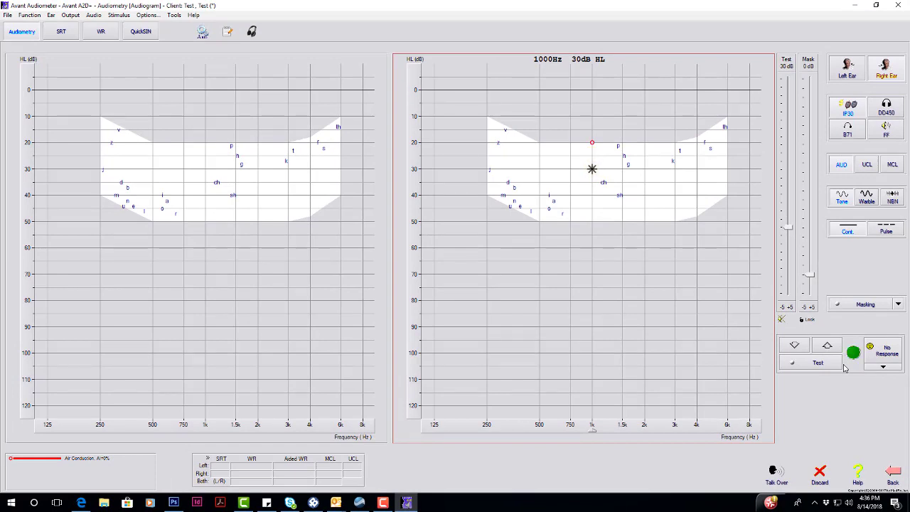
{"action": "key", "text": "Right"}
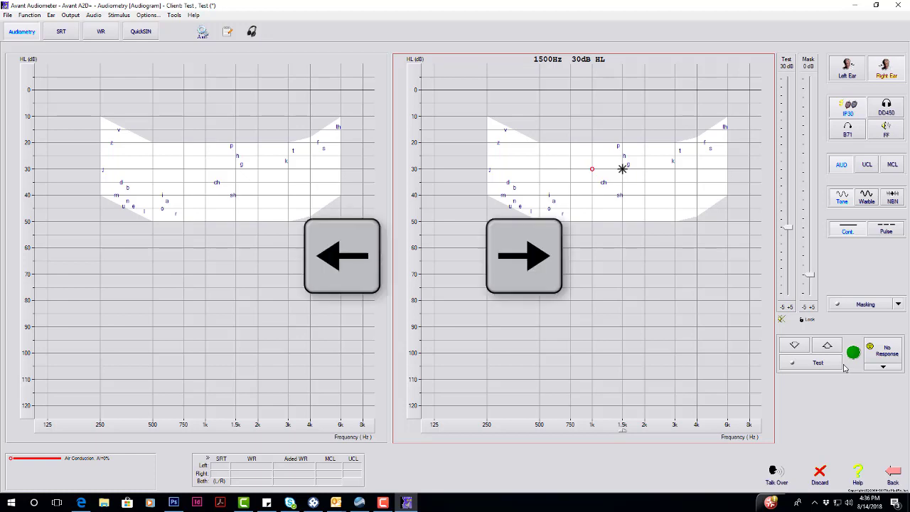
Test 2000 Hz and store its air-conduction threshold at 40 dB HL.
{"action": "key", "text": "Right"}
{"action": "key", "text": "s"}
{"action": "key", "text": "Up"}
{"action": "key", "text": "Down"}
{"action": "key", "text": "Down"}
{"action": "key", "text": "Down"}
{"action": "key", "text": "Down"}
{"action": "key", "text": "Down"}
{"action": "key", "text": "Up"}
{"action": "key", "text": "Up"}
{"action": "key", "text": "Down"}
{"action": "key", "text": "Return"}
{"action": "key", "text": "Right"}
Store 50 dB HL at 4000 Hz, then 6000 Hz and 8000 Hz, reaching 55 dB HL.
{"action": "key", "text": "Right"}
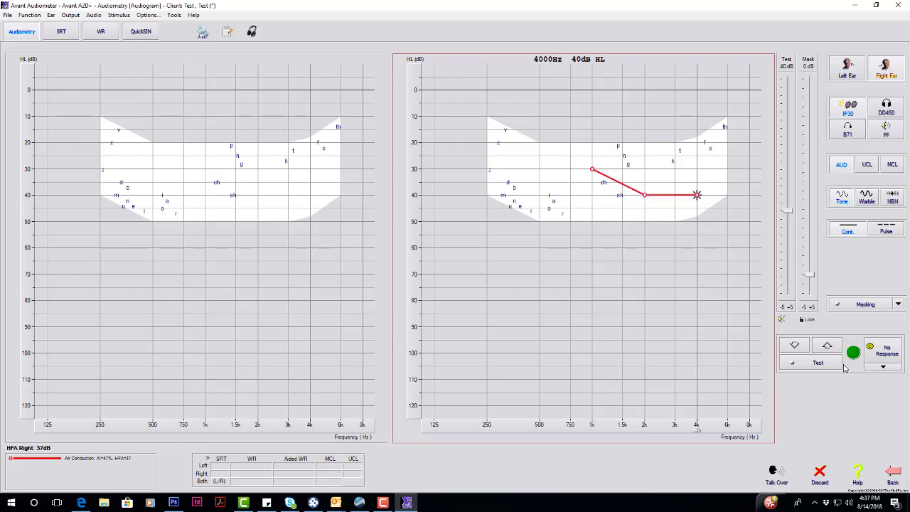
{"action": "key", "text": "Down"}
{"action": "key", "text": "Down"}
{"action": "key", "text": "Return"}
{"action": "key", "text": "Right"}
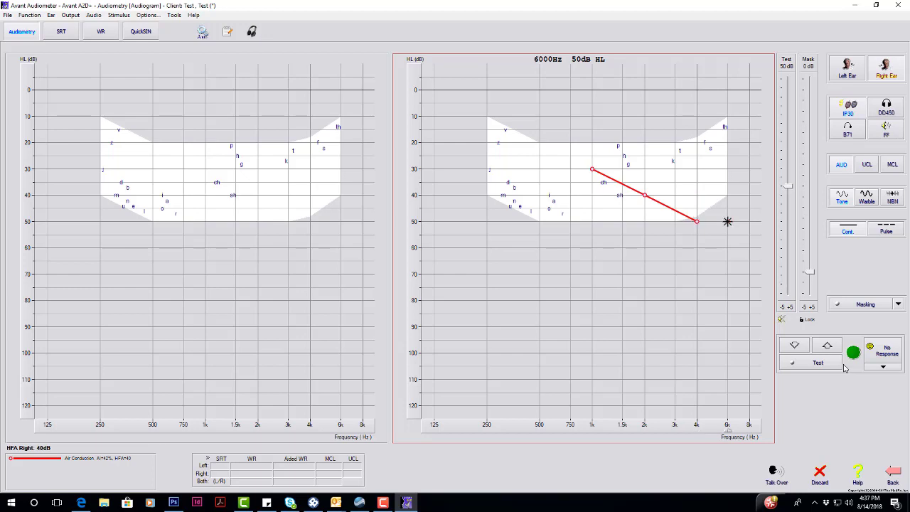
{"action": "key", "text": "Return"}
{"action": "key", "text": "Right"}
{"action": "key", "text": "Down"}
{"action": "key", "text": "Return"}
Store 5 dB HL thresholds at 125, 250 and 500 Hz.
{"action": "key", "text": "Right"}
{"action": "key", "text": "Up"}
{"action": "key", "text": "Up"}
{"action": "key", "text": "Up"}
{"action": "key", "text": "Up"}
{"action": "key", "text": "Up"}
{"action": "key", "text": "Up"}
{"action": "key", "text": "Up"}
{"action": "key", "text": "Up"}
{"action": "key", "text": "Up"}
{"action": "key", "text": "Up"}
{"action": "key", "text": "Return"}
{"action": "key", "text": "Right"}
{"action": "key", "text": "Return"}
{"action": "key", "text": "Right"}
{"action": "key", "text": "Return"}
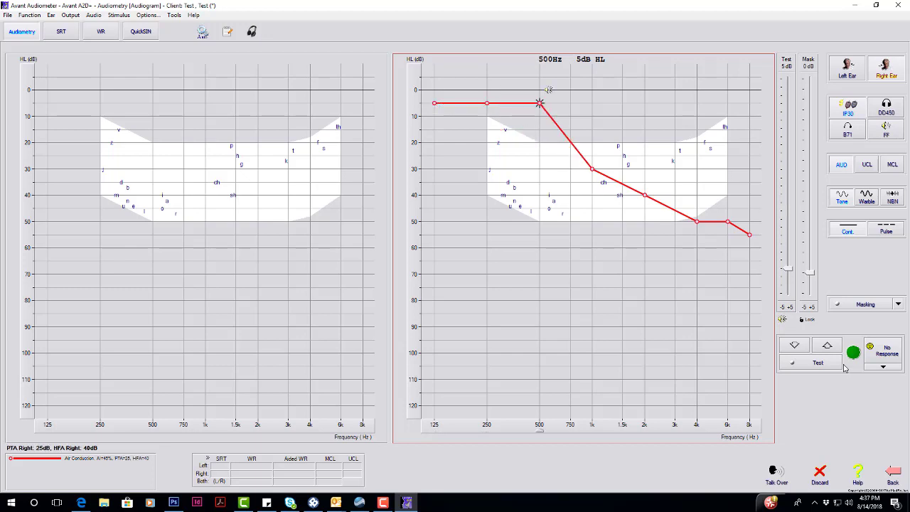
Re-store 500 Hz at 10 dB HL and re-mark 1000 Hz at 35 dB HL.
{"action": "key", "text": "Up"}
{"action": "key", "text": "Up"}
{"action": "key", "text": "Down"}
{"action": "key", "text": "Down"}
{"action": "key", "text": "Down"}
{"action": "key", "text": "Return"}
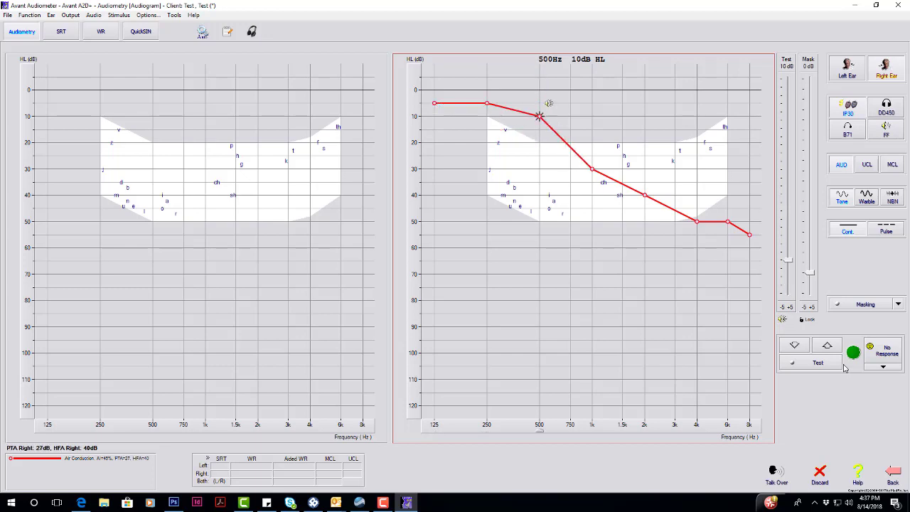
{"action": "key", "text": "Right"}
{"action": "key", "text": "Right"}
{"action": "key", "text": "Up"}
{"action": "key", "text": "Up"}
{"action": "key", "text": "Return"}
{"action": "key", "text": "Down"}
{"action": "key", "text": "Down"}
{"action": "key", "text": "Down"}
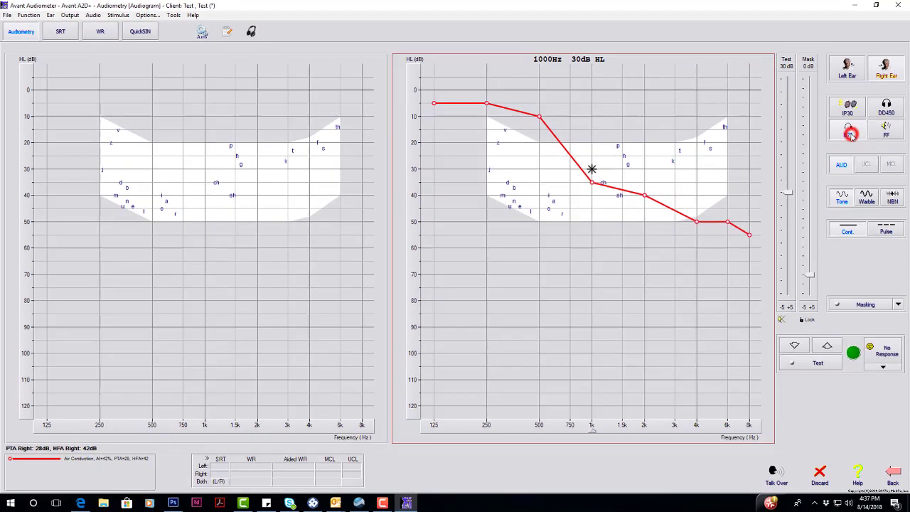
Switch to B71 bone conduction and store 0 dB HL at 1000, 2000, 4000 and 500 Hz.
{"action": "left_click", "coordinate": [841, 163]}
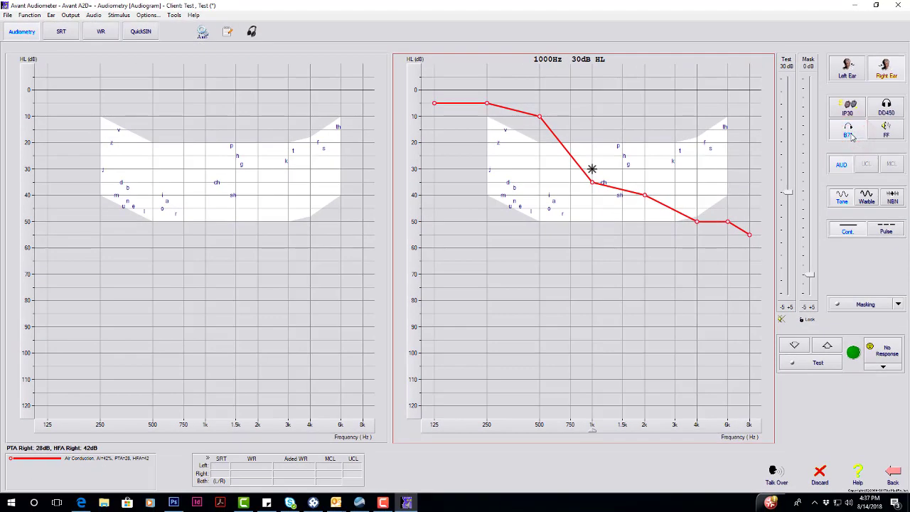
{"action": "key", "text": "Up"}
{"action": "key", "text": "Up"}
{"action": "key", "text": "Return"}
{"action": "key", "text": "Right"}
{"action": "key", "text": "Right"}
{"action": "key", "text": "Return"}
{"action": "key", "text": "Right"}
{"action": "key", "text": "Right"}
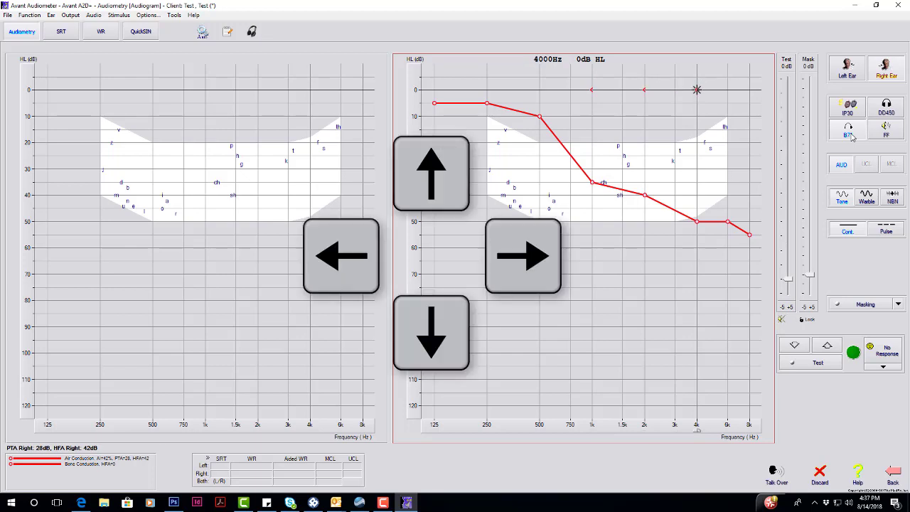
{"action": "key", "text": "Right"}
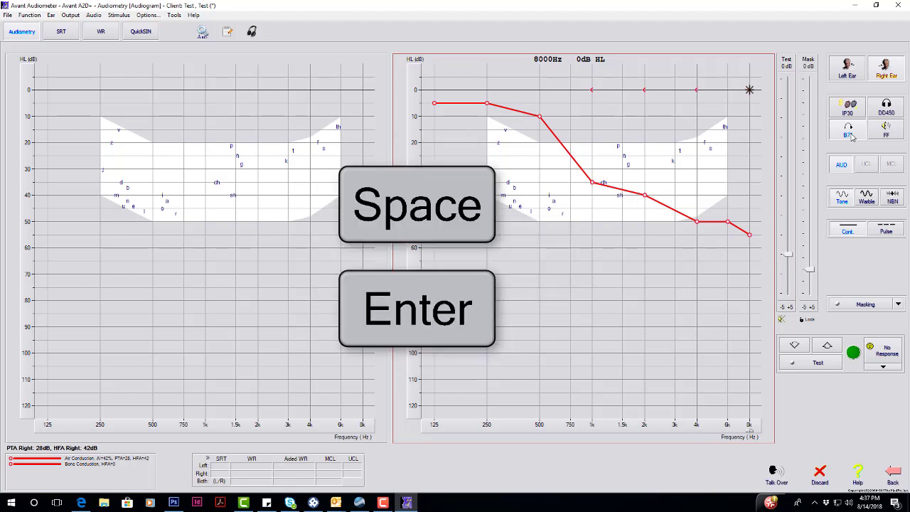
{"action": "key", "text": "Right"}
{"action": "key", "text": "Right"}
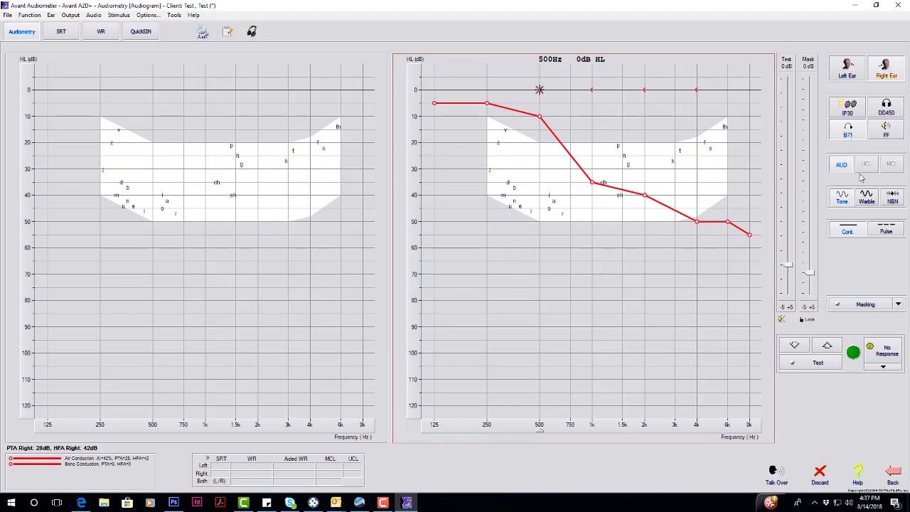
Return to IP30 air conduction and re-store the 500 Hz threshold at 30 dB HL.
{"action": "left_click", "coordinate": [847, 106]}
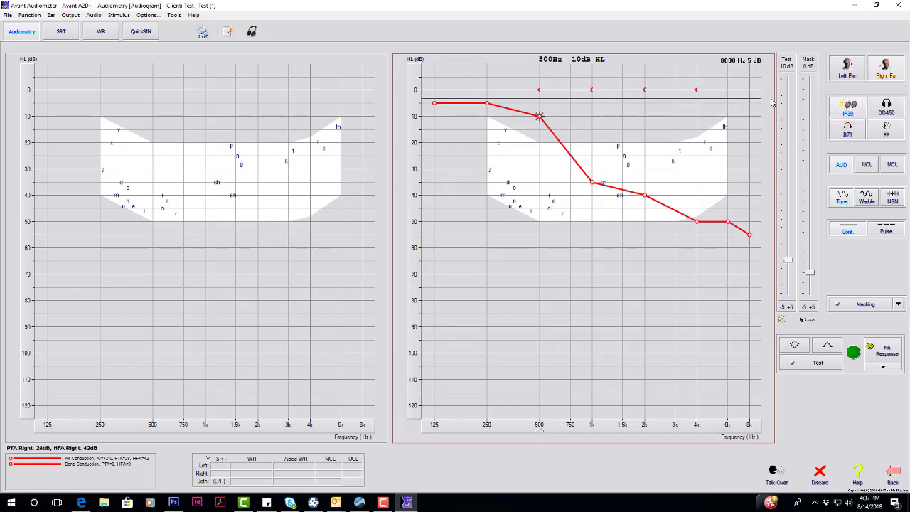
{"action": "key", "text": "Down"}
{"action": "key", "text": "Down"}
{"action": "key", "text": "Down"}
{"action": "key", "text": "Down"}
{"action": "key", "text": "Return"}
{"action": "key", "text": "Down"}
{"action": "key", "text": "Down"}
{"action": "key", "text": "Down"}
{"action": "key", "text": "Down"}
{"action": "key", "text": "Down"}
{"action": "key", "text": "Down"}
{"action": "key", "text": "Down"}
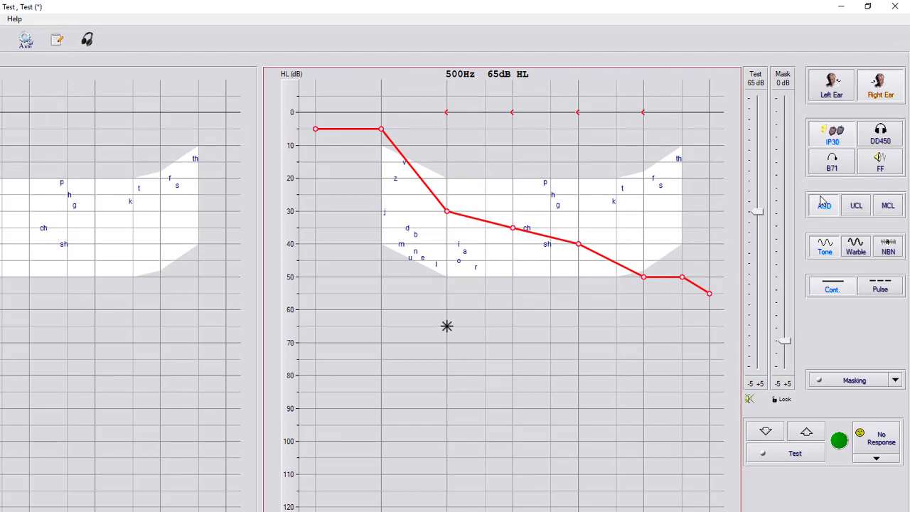
Add UCL (100 dB HL) and MCL (70 dB HL) lines across 500–4000 Hz, then resume AUD testing.
{"action": "left_click", "coordinate": [854, 205]}
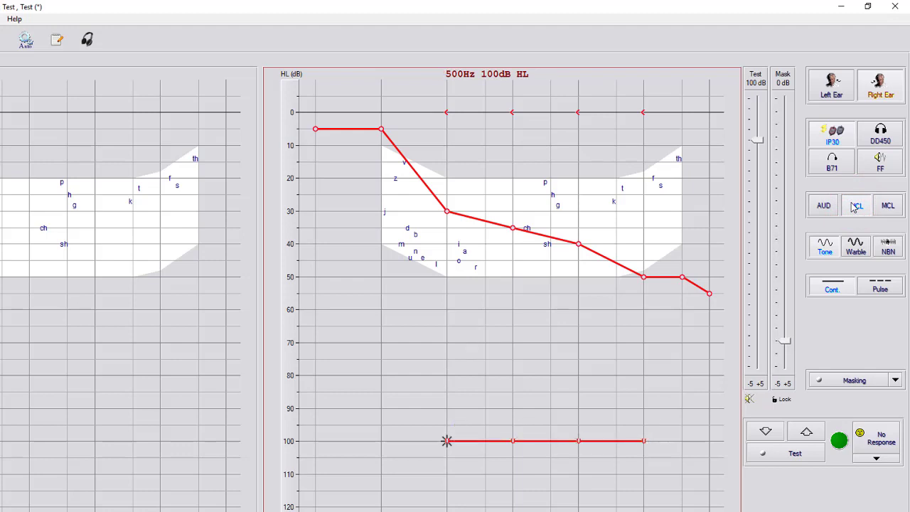
{"action": "left_click", "coordinate": [892, 206]}
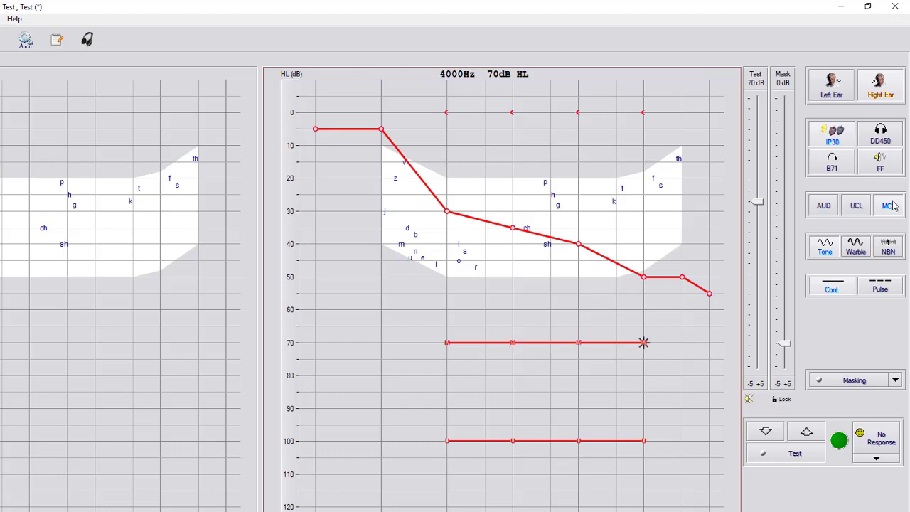
{"action": "left_click", "coordinate": [824, 206]}
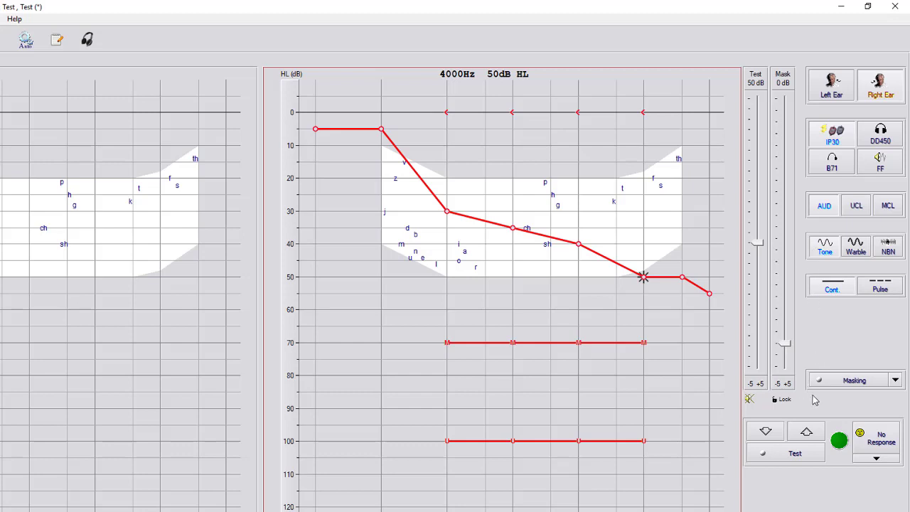
Turn masking on with Opposite Ear and Narrow Band Noise, masking level 0 dB.
{"action": "left_click", "coordinate": [848, 378]}
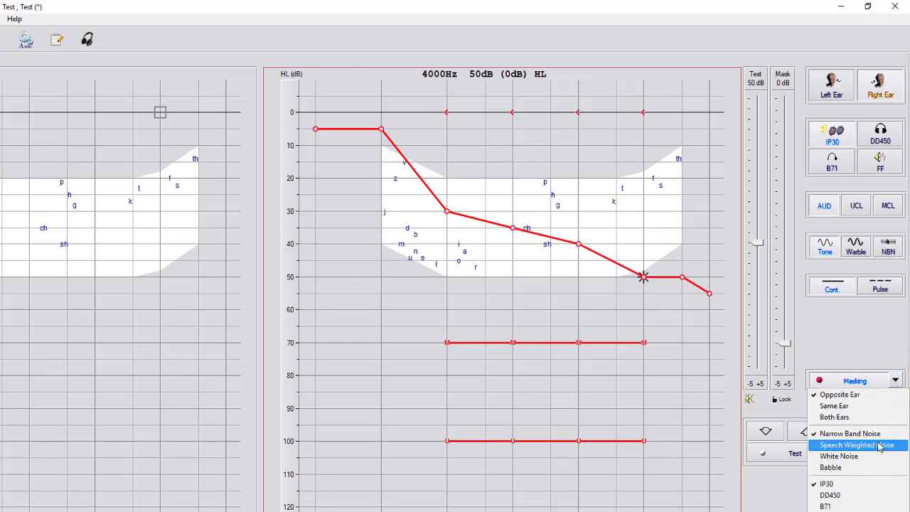
{"action": "left_click", "coordinate": [817, 333]}
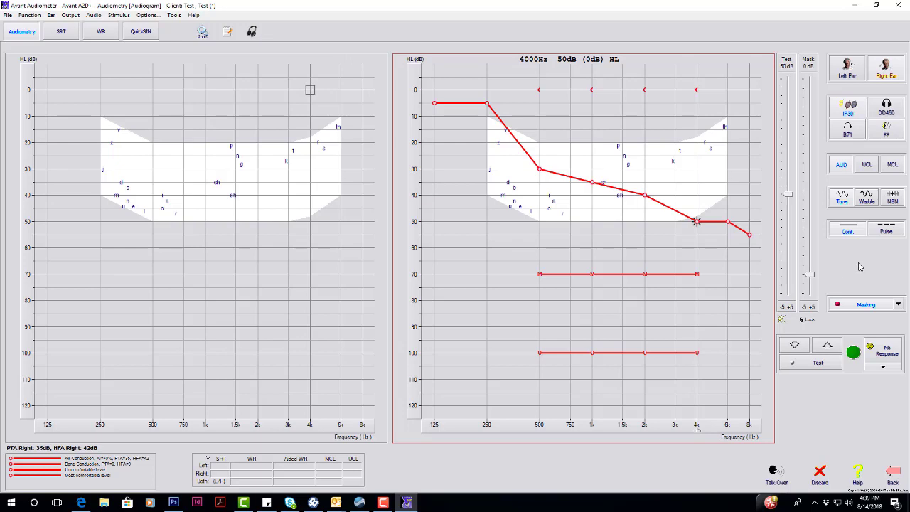
Move testing to 1000 Hz and set the test level to 35 dB HL.
{"action": "key", "text": "Down"}
{"action": "key", "text": "Up"}
{"action": "key", "text": "Up"}
{"action": "key", "text": "Down"}
{"action": "key", "text": "Down"}
{"action": "key", "text": "Down"}
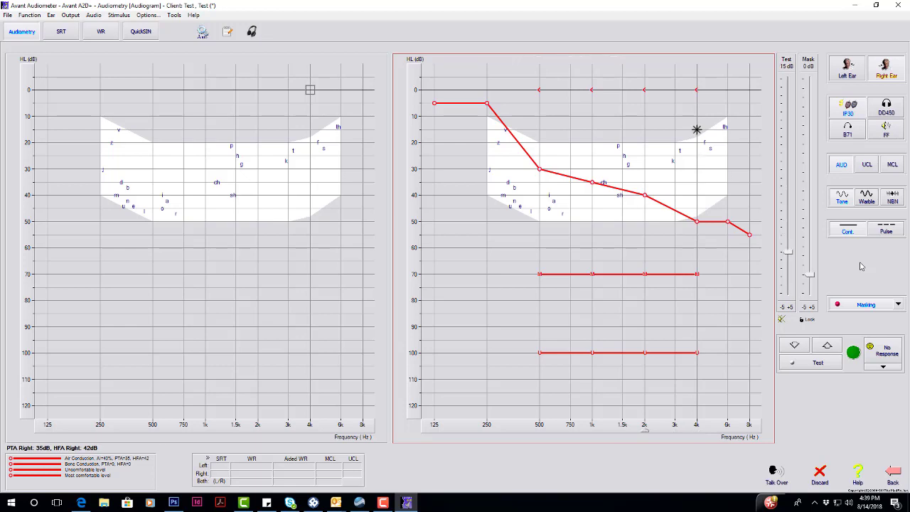
{"action": "key", "text": "Left"}
{"action": "key", "text": "Left"}
{"action": "key", "text": "Left"}
{"action": "key", "text": "Left"}
{"action": "key", "text": "Down"}
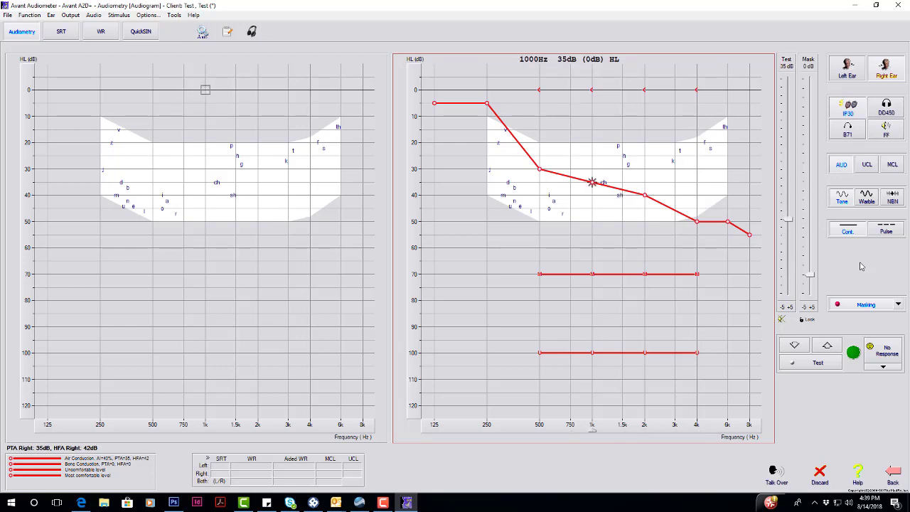
{"action": "key", "text": "Up"}
{"action": "key", "text": "Down"}
{"action": "key", "text": "Down"}
{"action": "key", "text": "Down"}
{"action": "key", "text": "Down"}
{"action": "key", "text": "Down"}
{"action": "key", "text": "Down"}
{"action": "key", "text": "Up"}
{"action": "key", "text": "Up"}
{"action": "key", "text": "Up"}
{"action": "key", "text": "Up"}
{"action": "key", "text": "Up"}
Adjust the masking noise with Ctrl+Up/Down until it sits at 15 dB.
{"action": "key", "text": "ctrl+Up"}
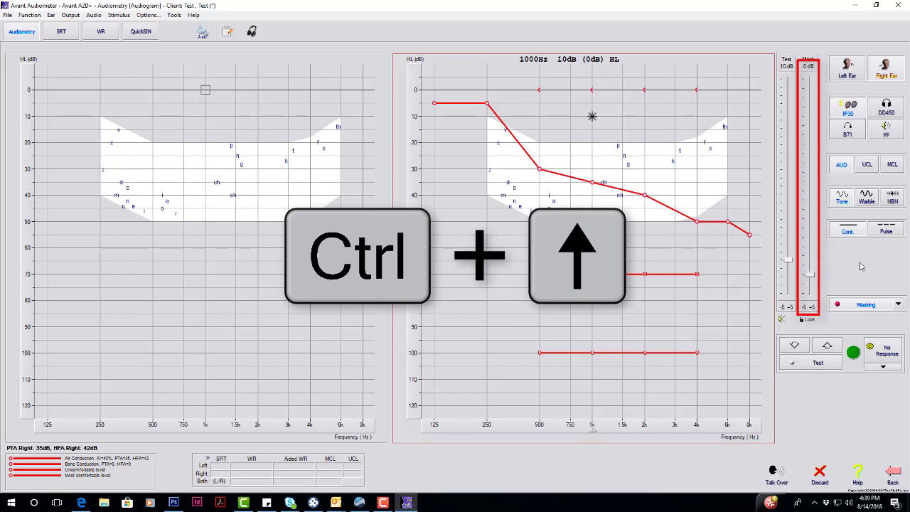
{"action": "key", "text": "ctrl+Up"}
{"action": "key", "text": "ctrl+Up"}
{"action": "key", "text": "ctrl+Up"}
{"action": "key", "text": "ctrl+Up"}
{"action": "key", "text": "ctrl+Up"}
{"action": "key", "text": "ctrl+Up"}
{"action": "key", "text": "ctrl+Down"}
{"action": "key", "text": "ctrl+Down"}
{"action": "key", "text": "ctrl+Down"}
{"action": "key", "text": "ctrl+Down"}
{"action": "key", "text": "ctrl+Up"}
{"action": "key", "text": "ctrl+Up"}
{"action": "key", "text": "ctrl+Up"}
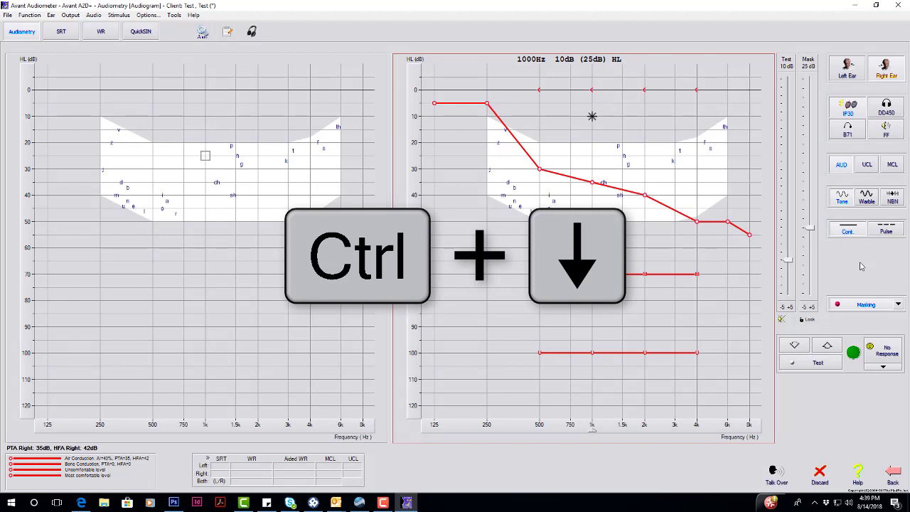
{"action": "key", "text": "ctrl+Down"}
{"action": "key", "text": "ctrl+Down"}
{"action": "key", "text": "ctrl+Down"}
{"action": "key", "text": "ctrl+Down"}
{"action": "key", "text": "ctrl+Down"}
{"action": "left_click", "coordinate": [788, 260]}
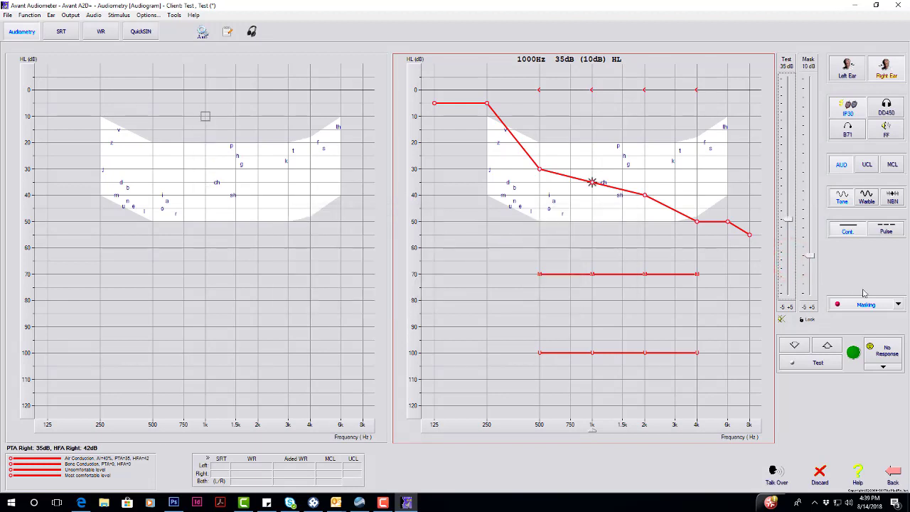
{"action": "key", "text": "ctrl+Down"}
{"action": "key", "text": "ctrl+Down"}
{"action": "key", "text": "ctrl+Up"}
{"action": "key", "text": "ctrl+Up"}
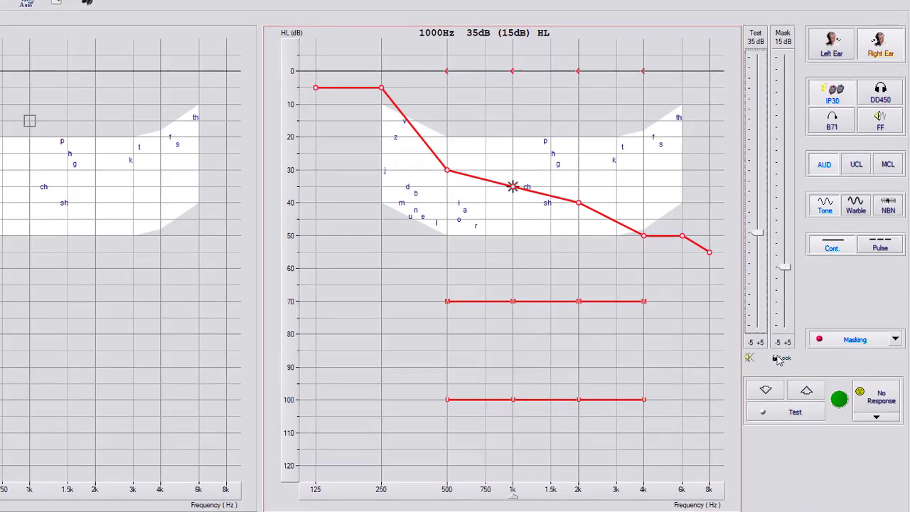
Lock masking to the test level, then move both together to 40 dB test and 20 dB masking.
{"action": "left_click", "coordinate": [804, 320]}
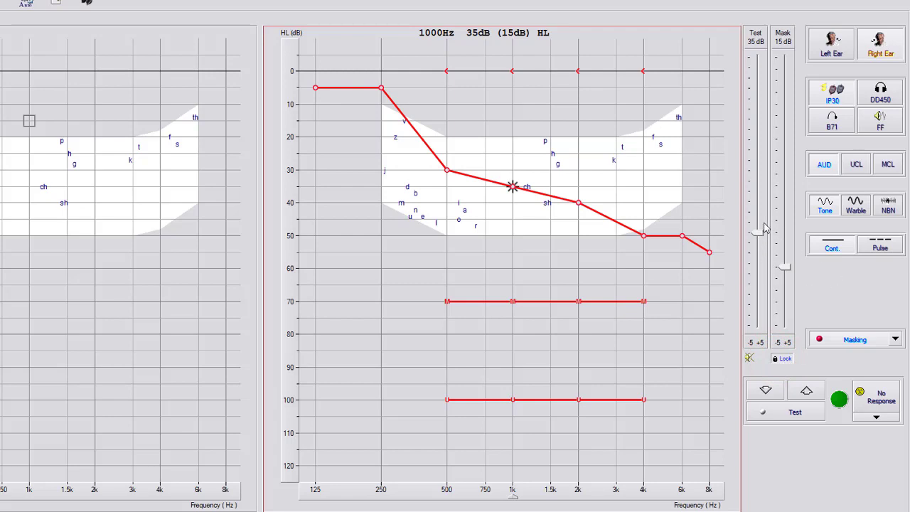
{"action": "scroll", "coordinate": [765, 227], "scroll_direction": "up", "scroll_amount": 1}
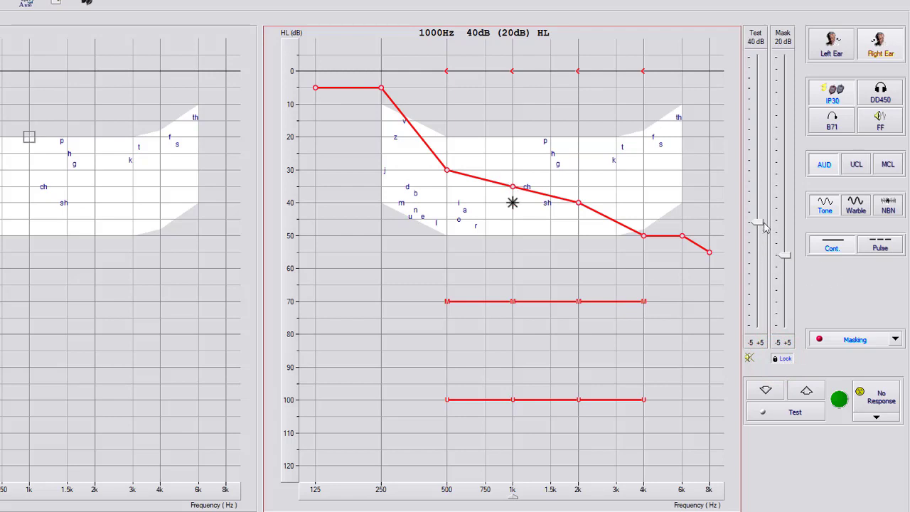
{"action": "scroll", "coordinate": [766, 228], "scroll_direction": "up", "scroll_amount": 1}
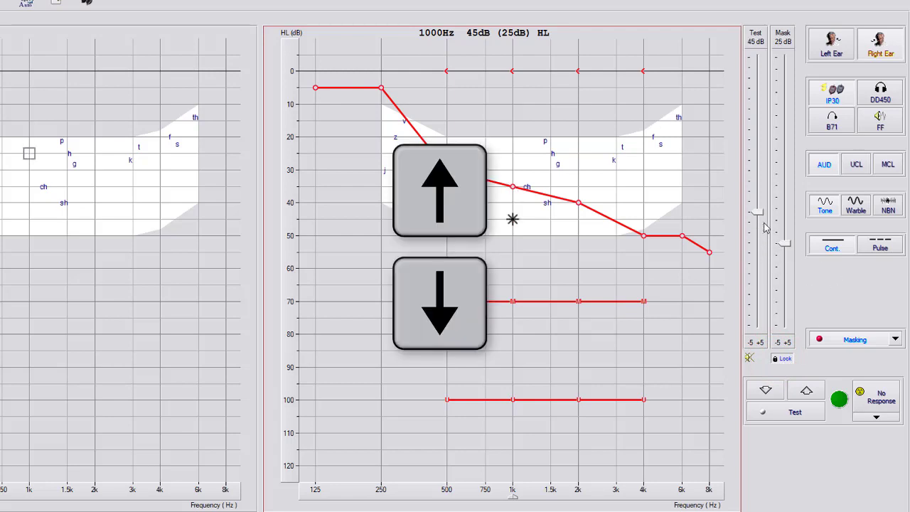
{"action": "scroll", "coordinate": [765, 227], "scroll_direction": "up", "scroll_amount": 3}
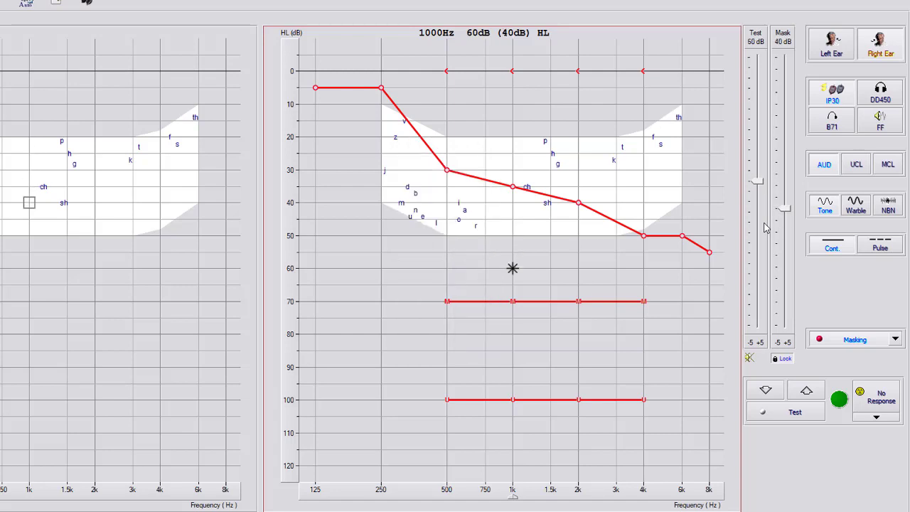
{"action": "scroll", "coordinate": [766, 227], "scroll_direction": "down", "scroll_amount": 6}
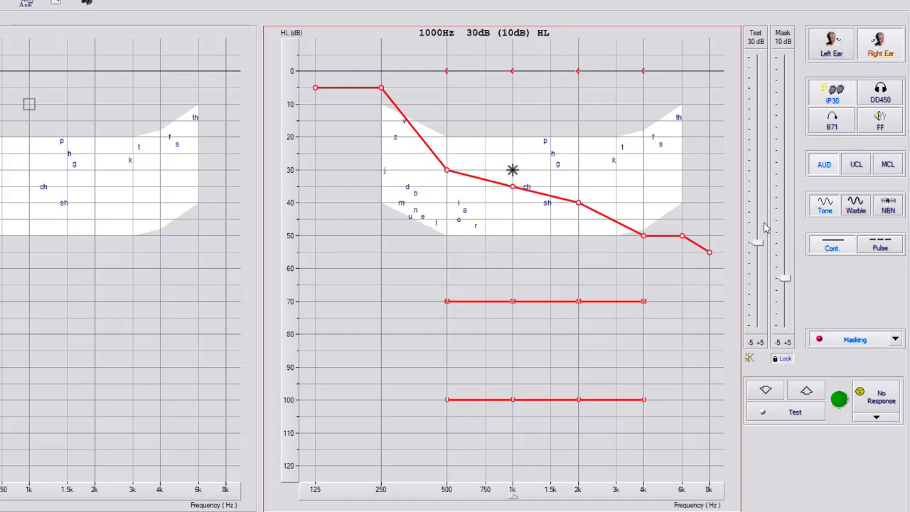
{"action": "scroll", "coordinate": [765, 228], "scroll_direction": "up", "scroll_amount": 2}
{"action": "scroll", "coordinate": [765, 228], "scroll_direction": "up", "scroll_amount": 2}
{"action": "scroll", "coordinate": [765, 227], "scroll_direction": "down", "scroll_amount": 1}
{"action": "scroll", "coordinate": [766, 227], "scroll_direction": "down", "scroll_amount": 6}
{"action": "scroll", "coordinate": [765, 228], "scroll_direction": "up", "scroll_amount": 1}
{"action": "scroll", "coordinate": [765, 227], "scroll_direction": "up", "scroll_amount": 4}
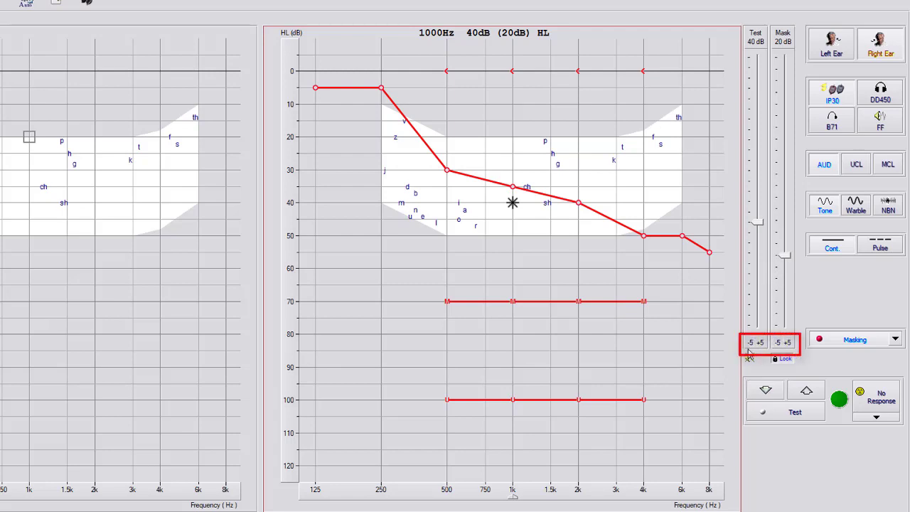
Turn masking off and bring the 1000 Hz tone to 35 dB HL.
{"action": "left_click", "coordinate": [860, 341]}
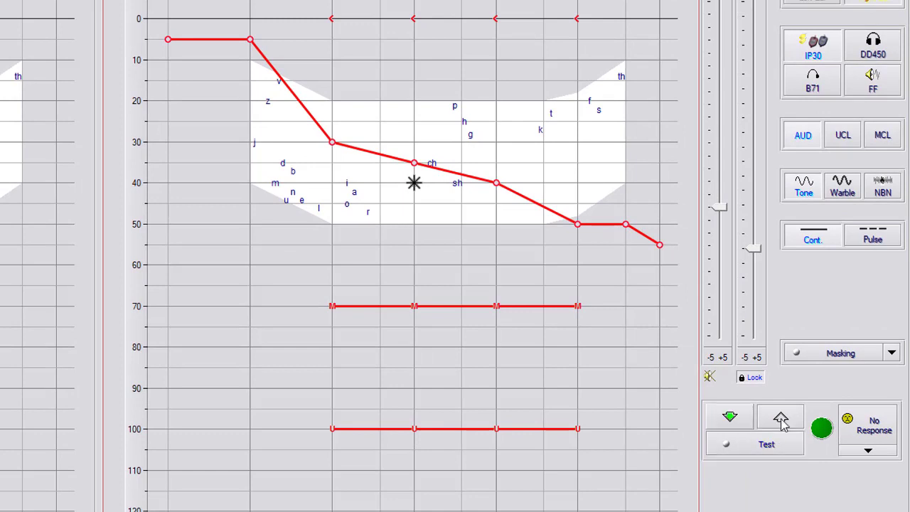
{"action": "left_click", "coordinate": [781, 418]}
{"action": "left_click", "coordinate": [781, 418]}
{"action": "left_click", "coordinate": [747, 418]}
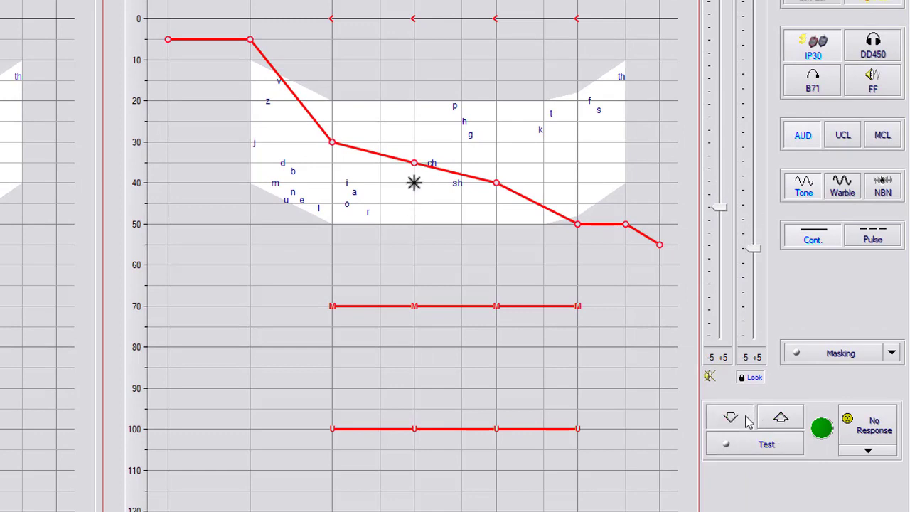
{"action": "left_click", "coordinate": [762, 444]}
{"action": "left_click", "coordinate": [781, 423]}
{"action": "left_click", "coordinate": [755, 446]}
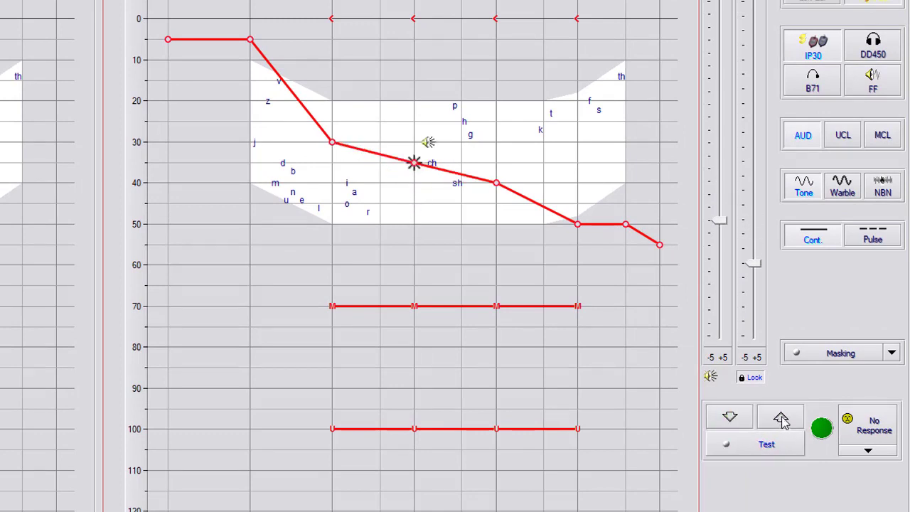